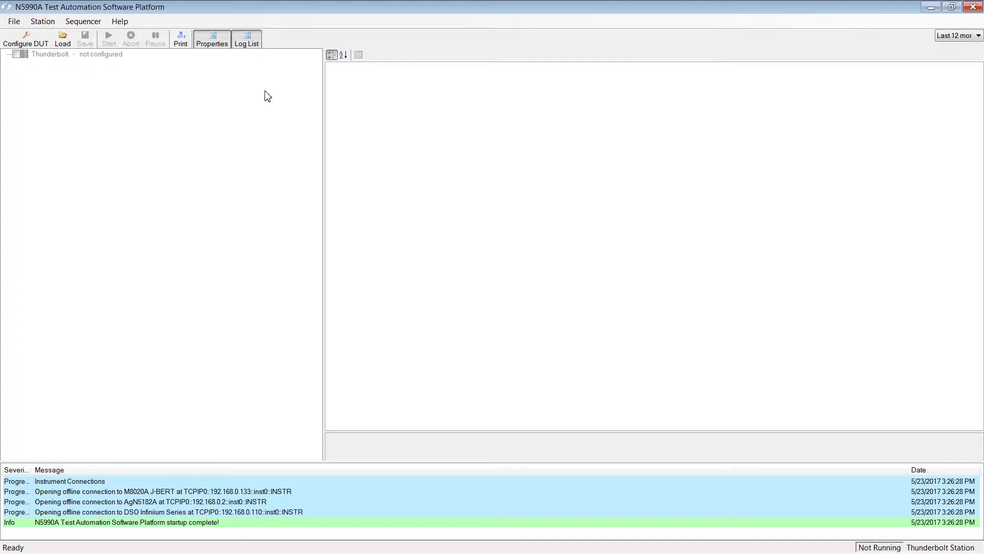
Step: In Configure DUT, set the Thunderbolt DUT type to Device and select the scripts path text
left_click(26, 46)
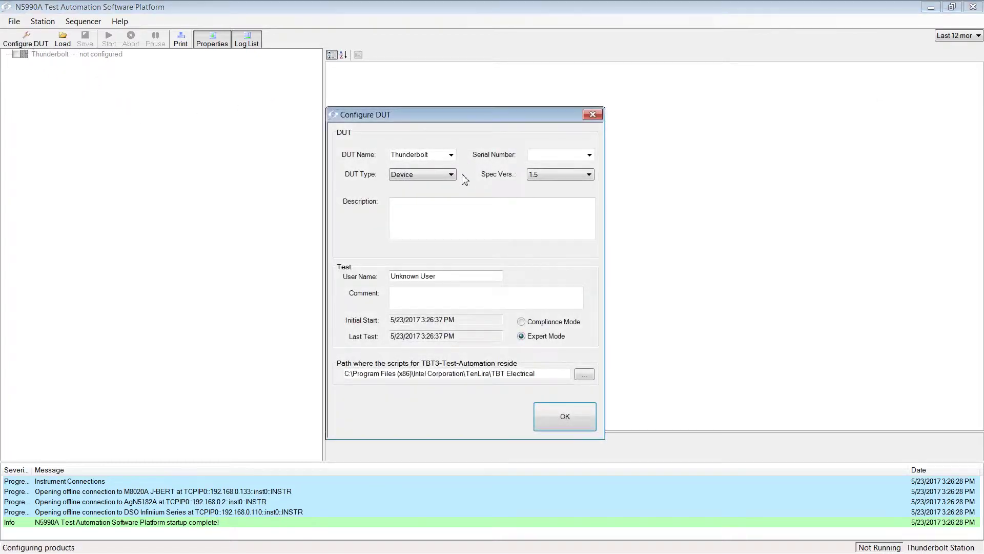
left_click(451, 175)
key("Up")
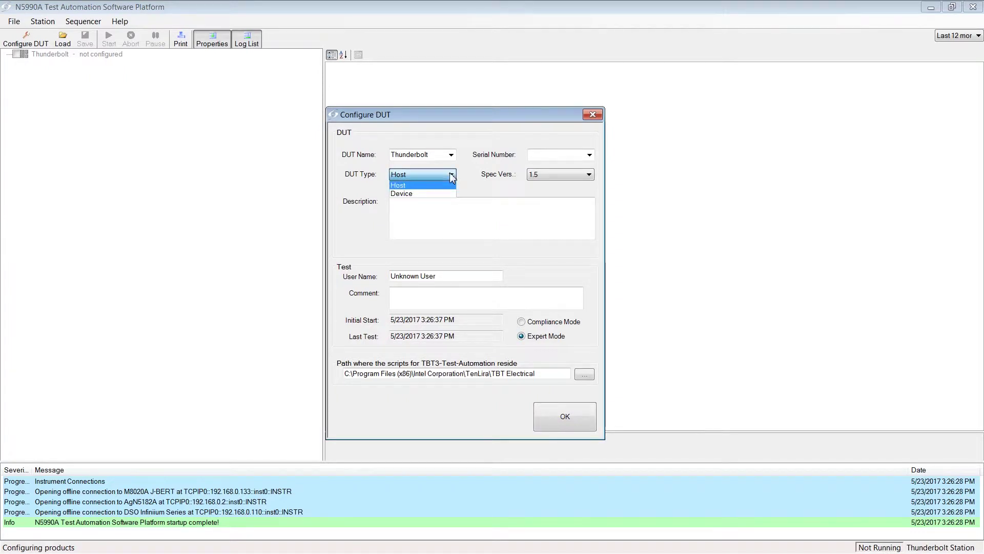
left_click(437, 193)
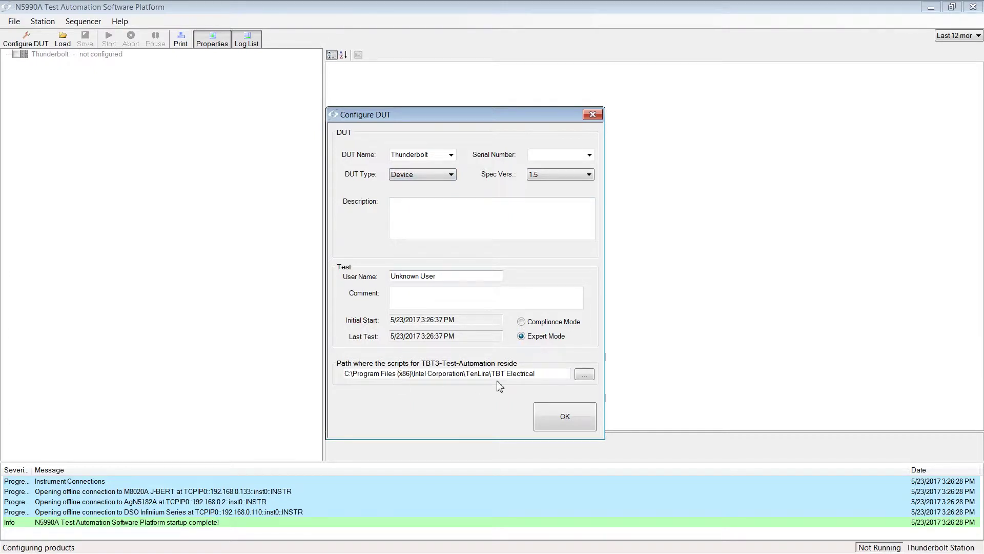
left_click_drag(536, 373, 350, 374)
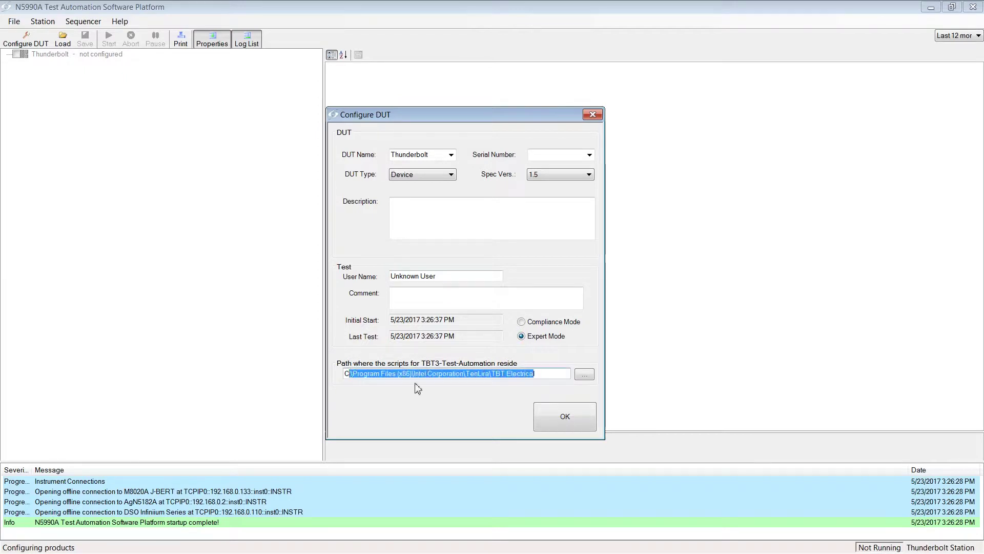
Step: Set the scripts path to TenLira\TBT Electrical, choose Expert Mode, and apply the DUT configuration
left_click(588, 378)
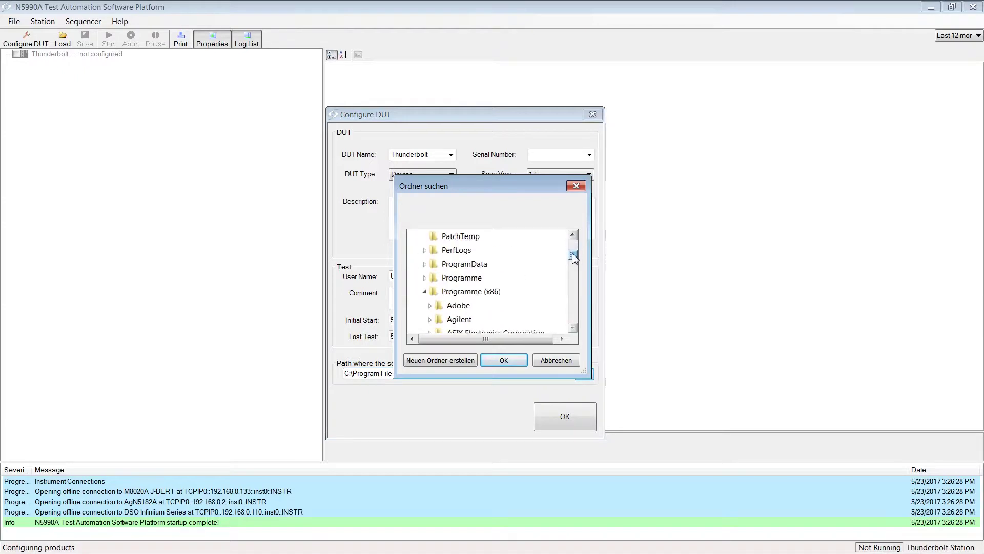
left_click(487, 324)
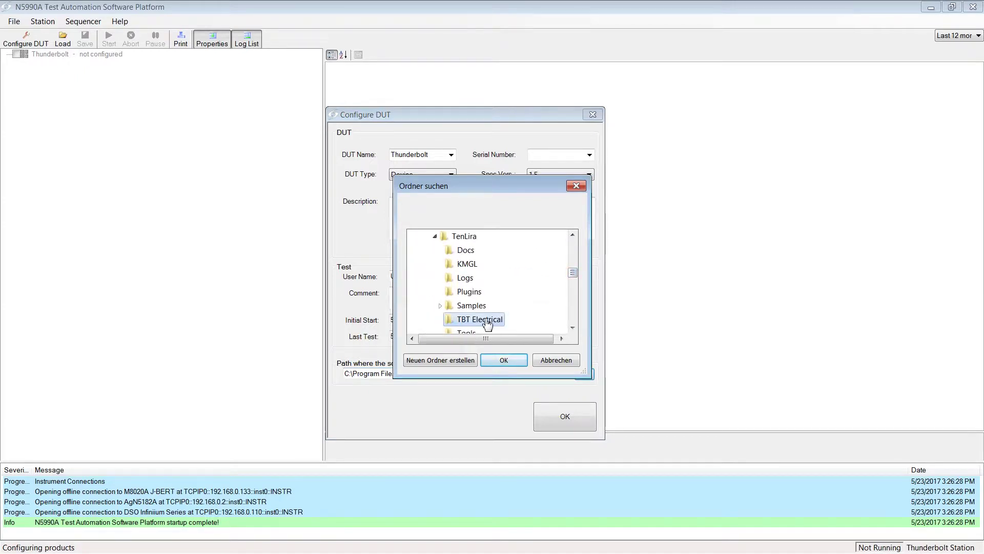
left_click(510, 360)
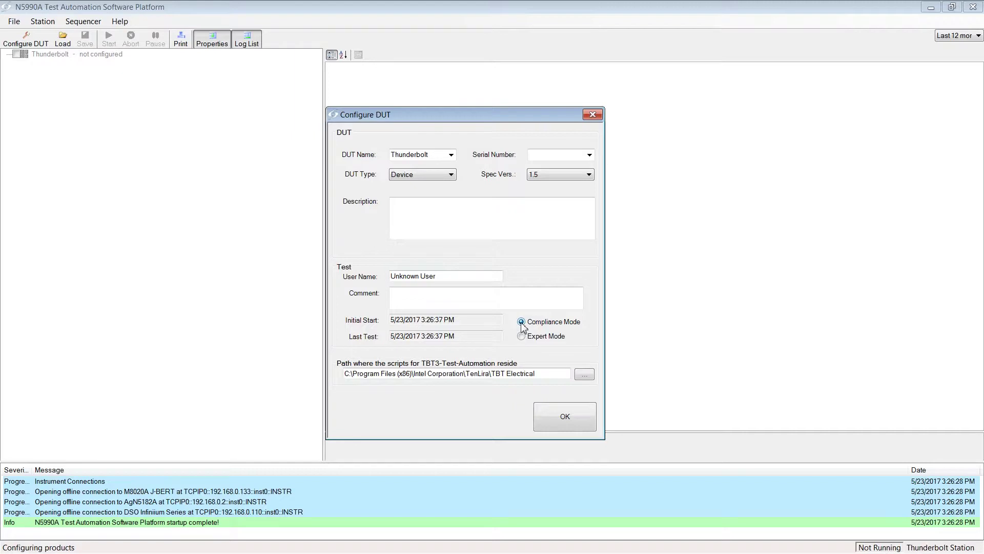
left_click(521, 336)
left_click(570, 416)
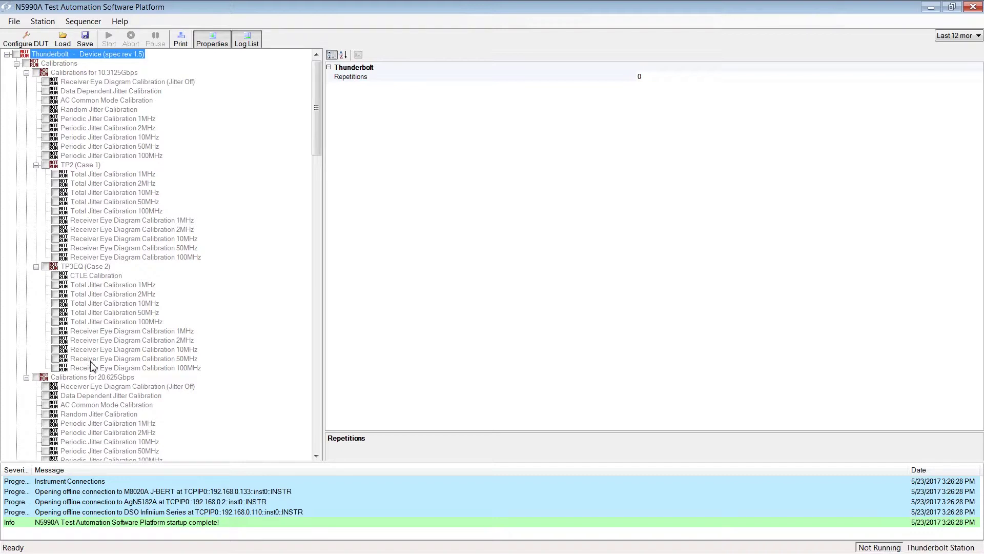
Step: Scroll the test tree and show the Calibrations for 10.3125Gbps group properties
left_click_drag(316, 114, 344, 102)
left_click(65, 75)
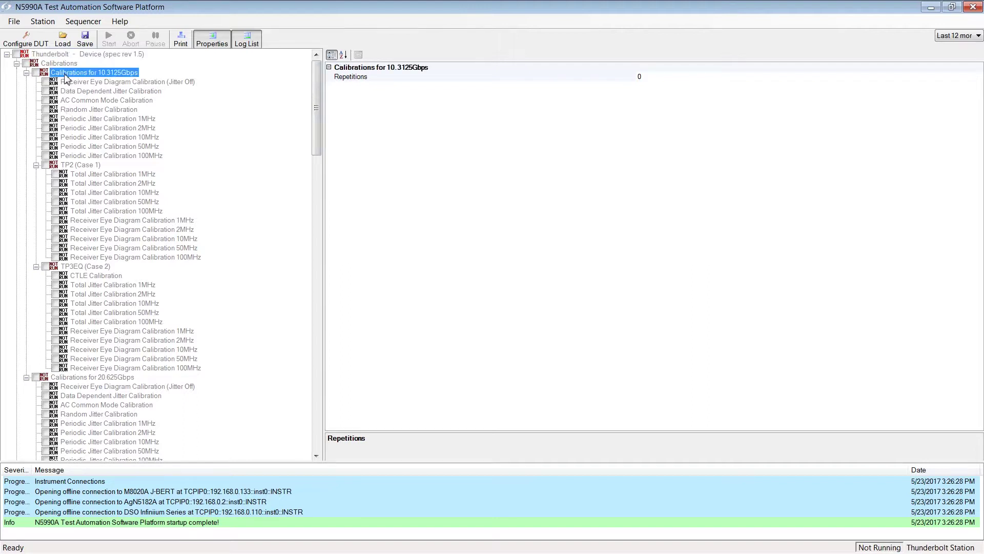
Step: Review the Jitter Off eye diagram, AC Common Mode, Random Jitter and Periodic Jitter calibration settings
left_click(98, 84)
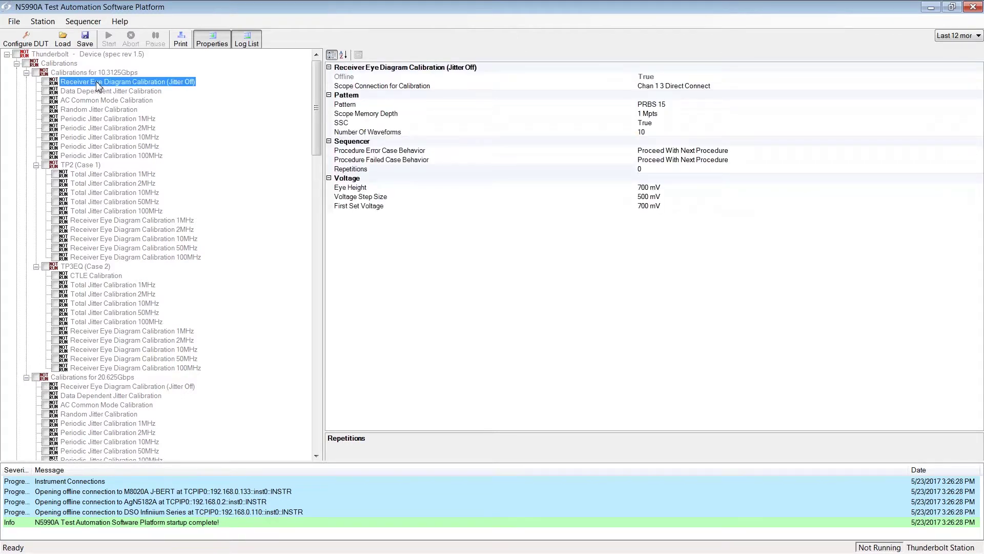
left_click(97, 100)
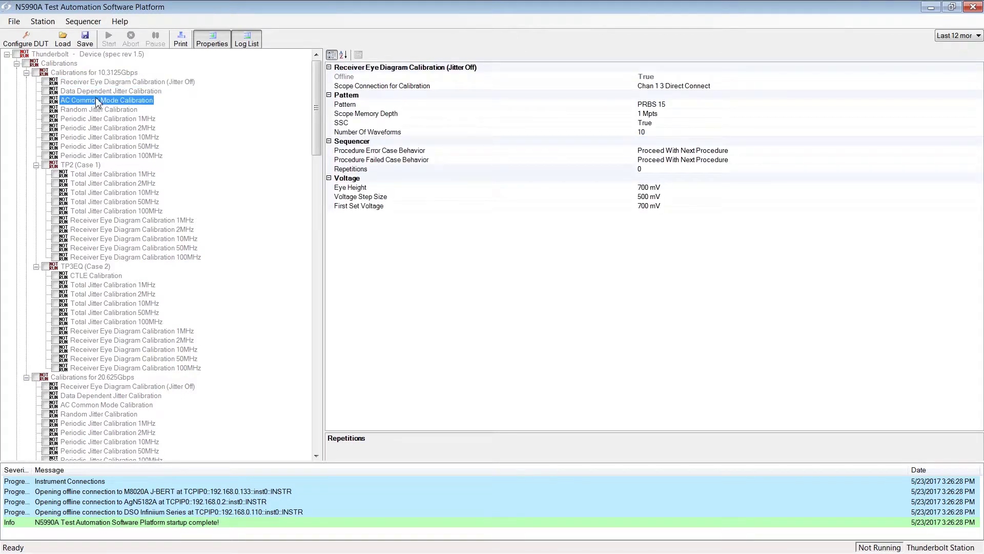
left_click(98, 110)
left_click(98, 121)
left_click(100, 129)
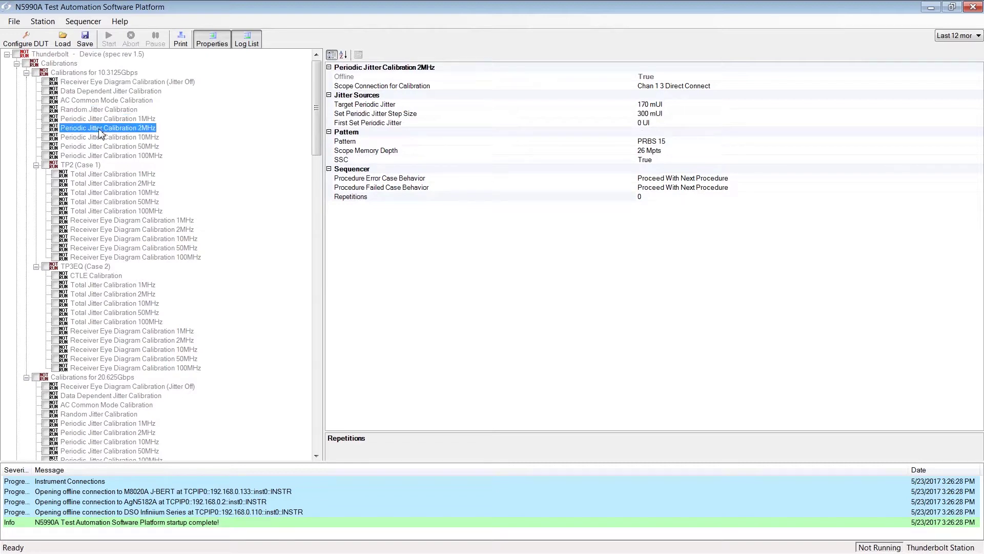
left_click(102, 138)
left_click(97, 82)
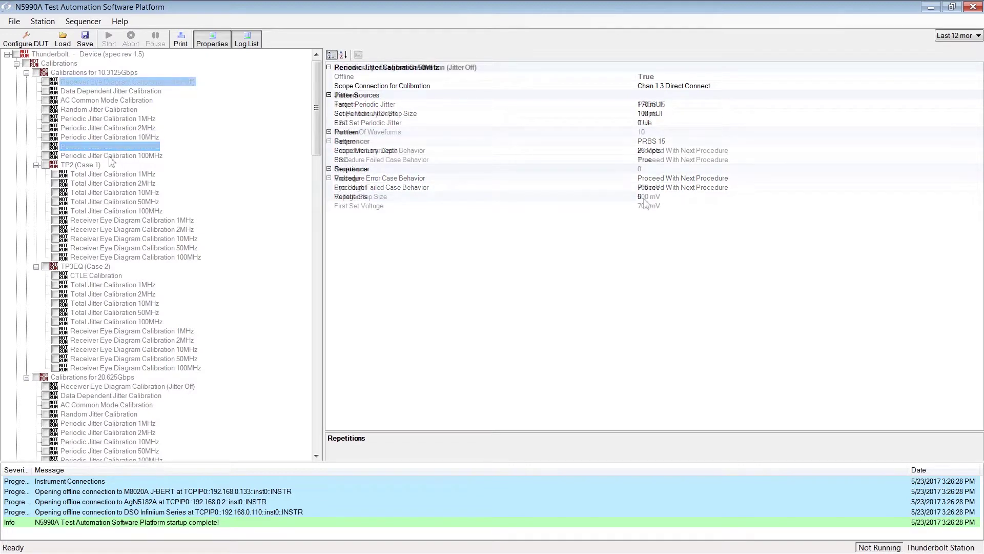
Step: Change Voltage Step Size to 300 mV, then reset it to its 500 mV default
left_click(644, 197)
left_click(642, 198)
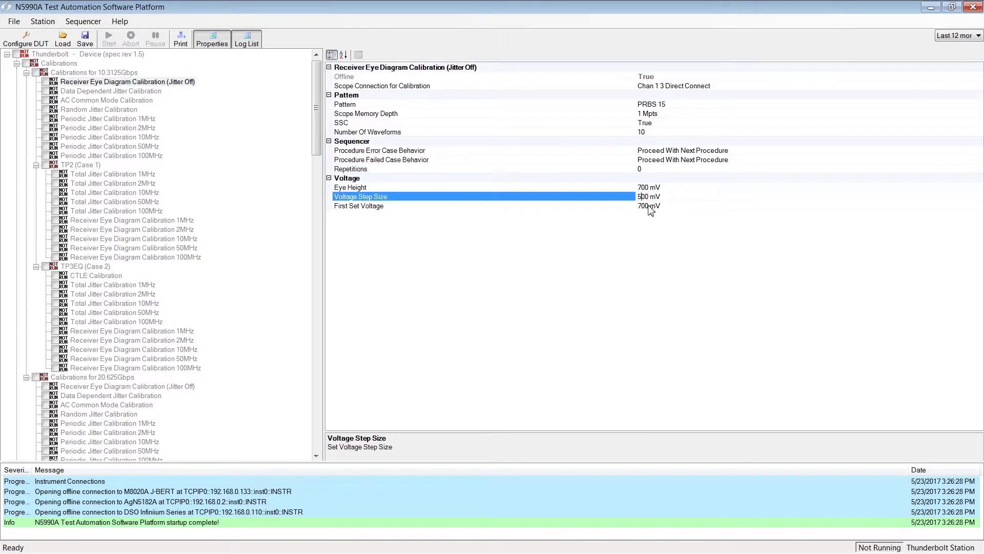
key("BackSpace")
type("3")
key("Return")
right_click(674, 196)
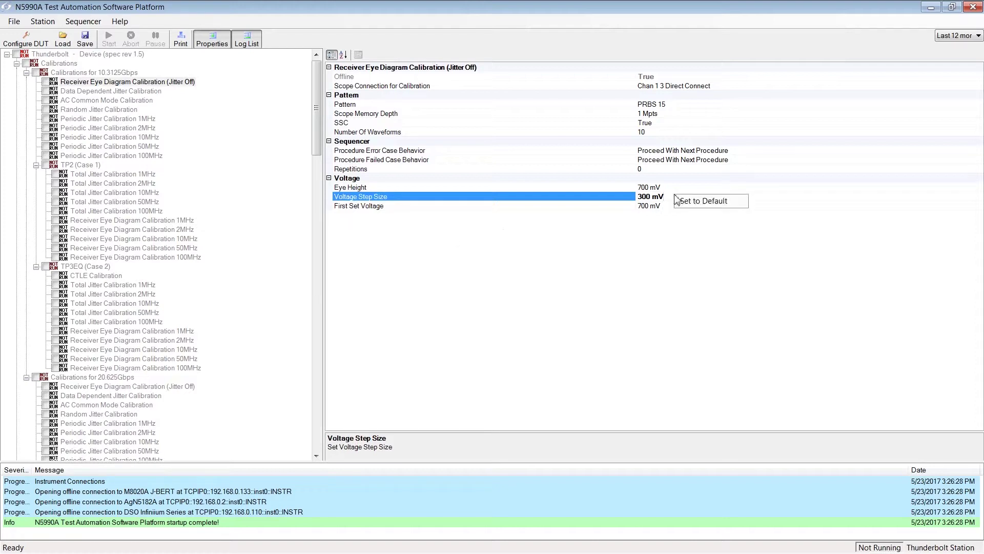
left_click(702, 201)
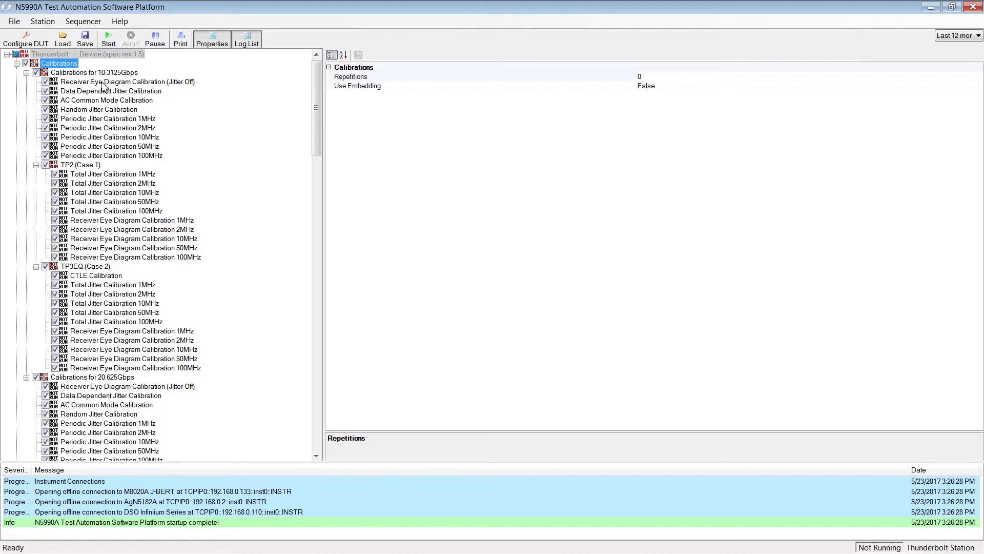
Step: View the Jitter Off eye diagram calibration's connection diagram, then close it
left_click(105, 83)
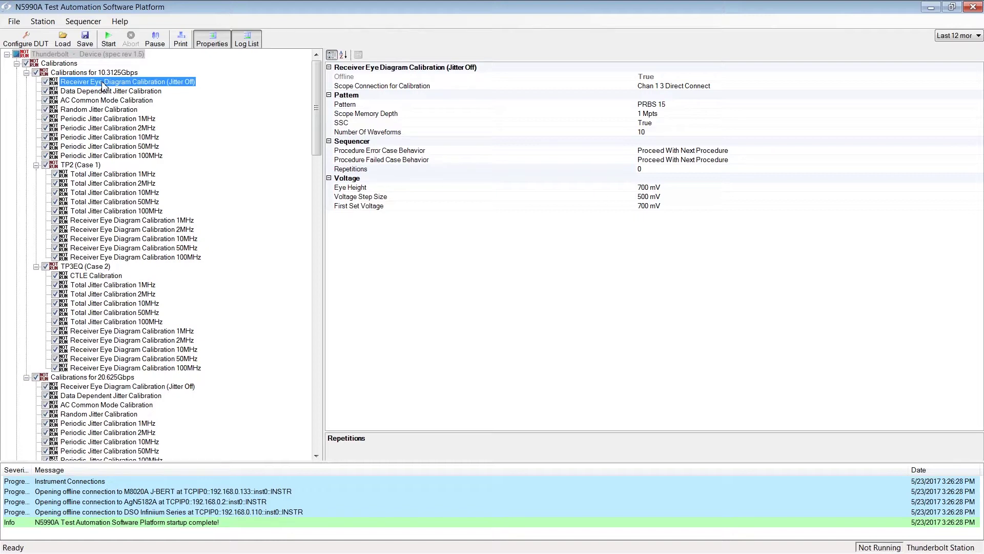
right_click(104, 85)
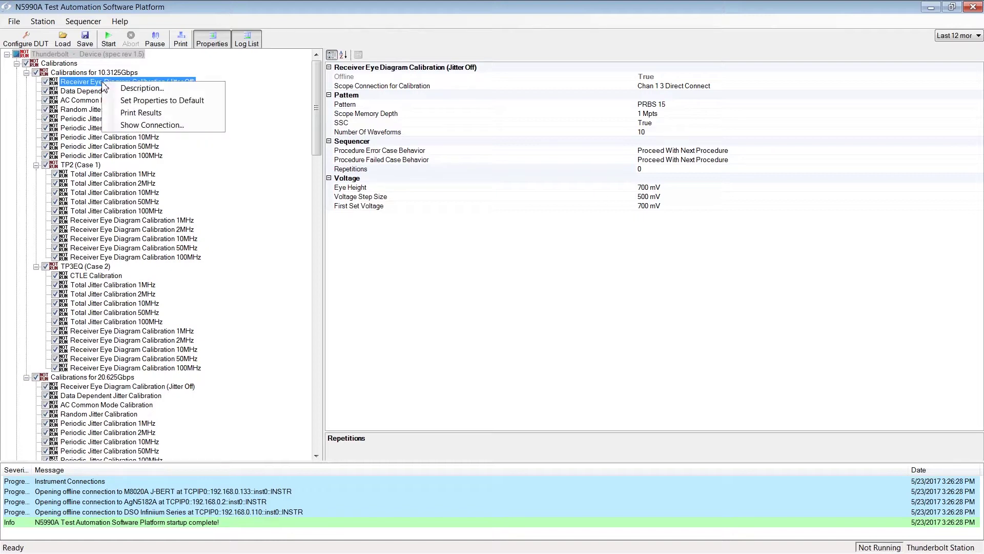
left_click(123, 126)
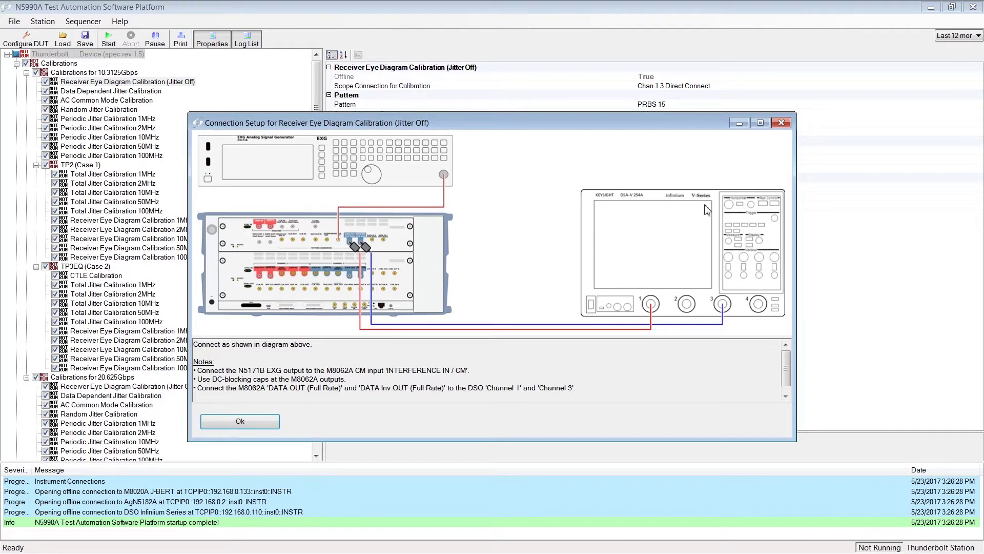
left_click(260, 425)
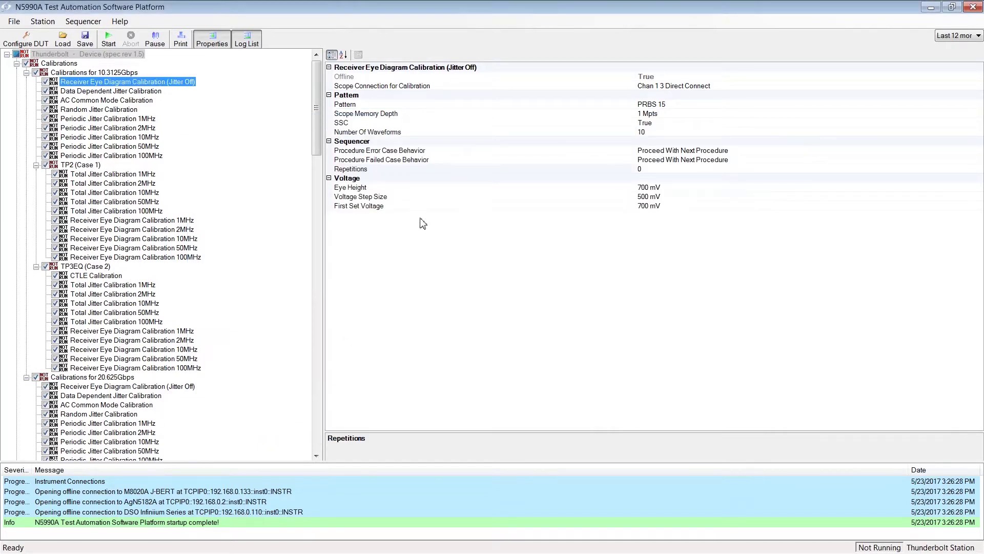
Step: Start the checked calibrations and confirm the cabling for the first procedure
left_click(107, 40)
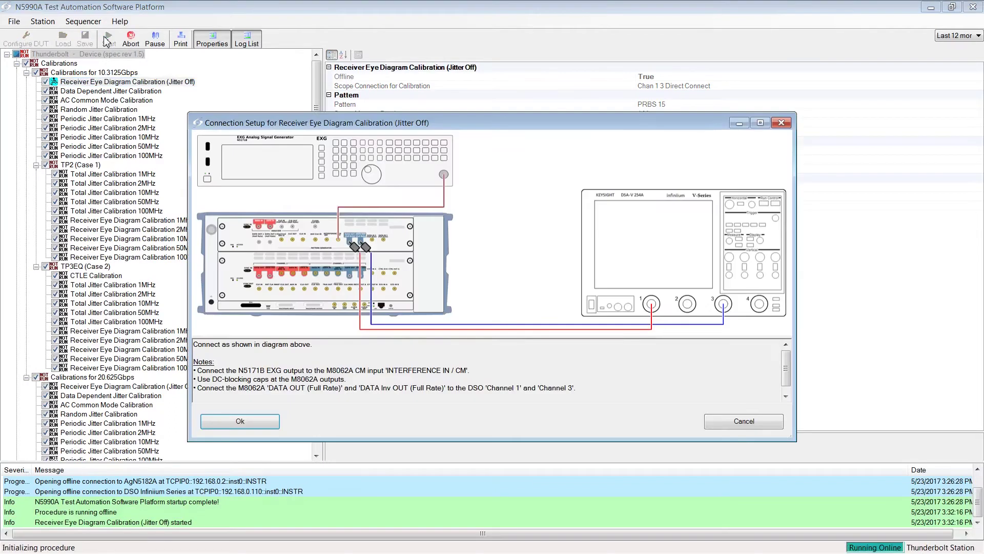
left_click(240, 420)
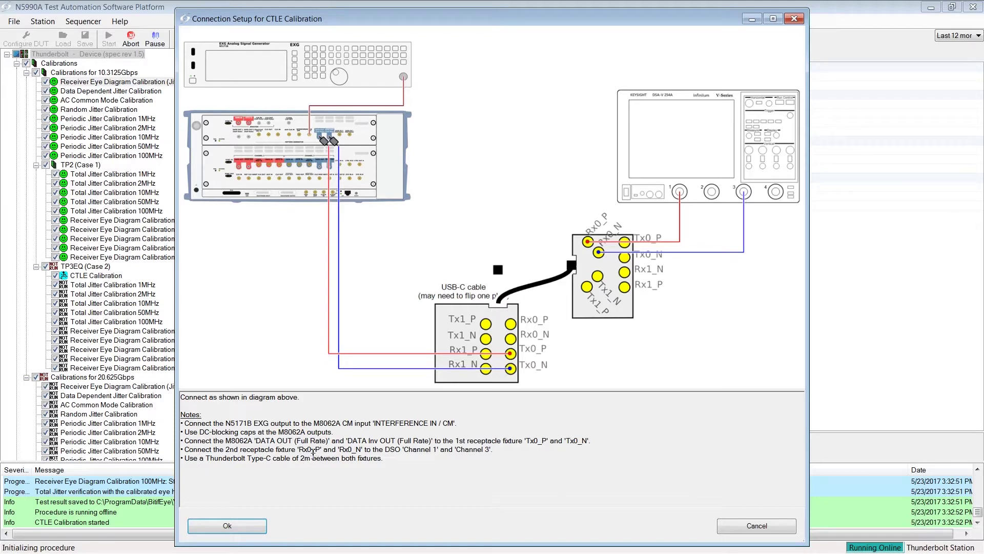
Step: Confirm the CTLE Calibration cabling so the run completes with all procedures passing
left_click(249, 525)
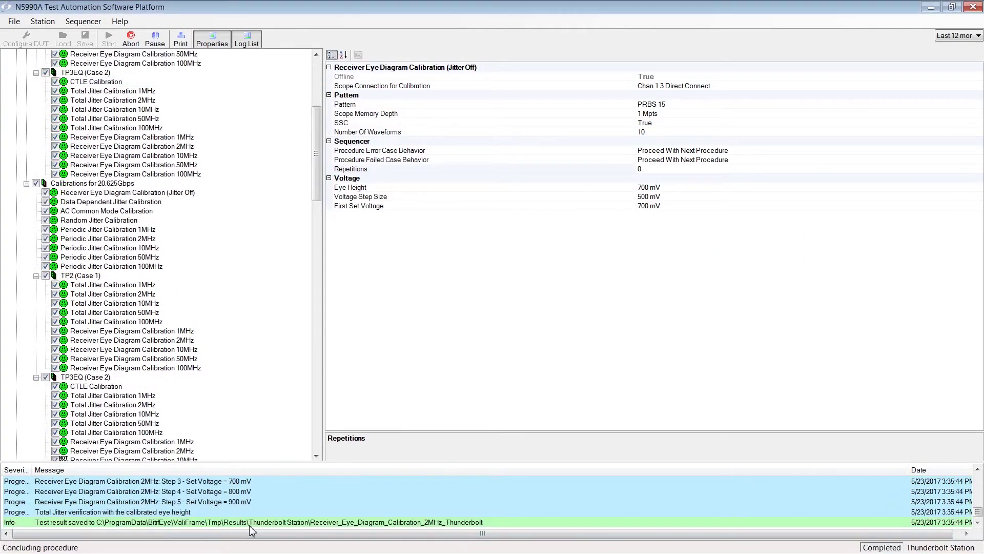